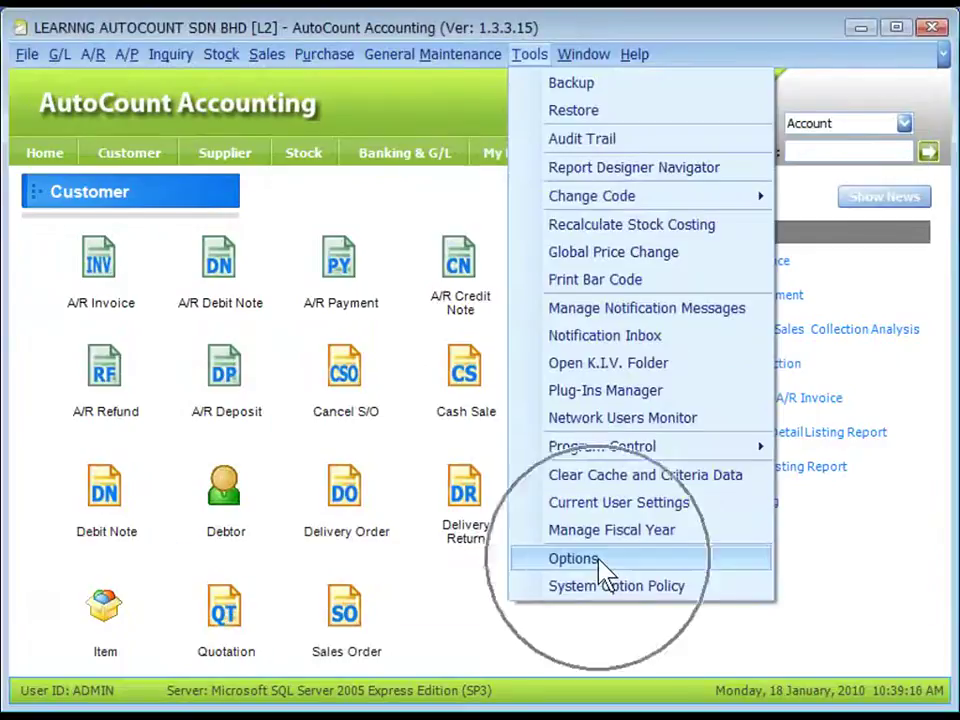
Open the program options and view the G/L Default Accounts settings
left_click(573, 558)
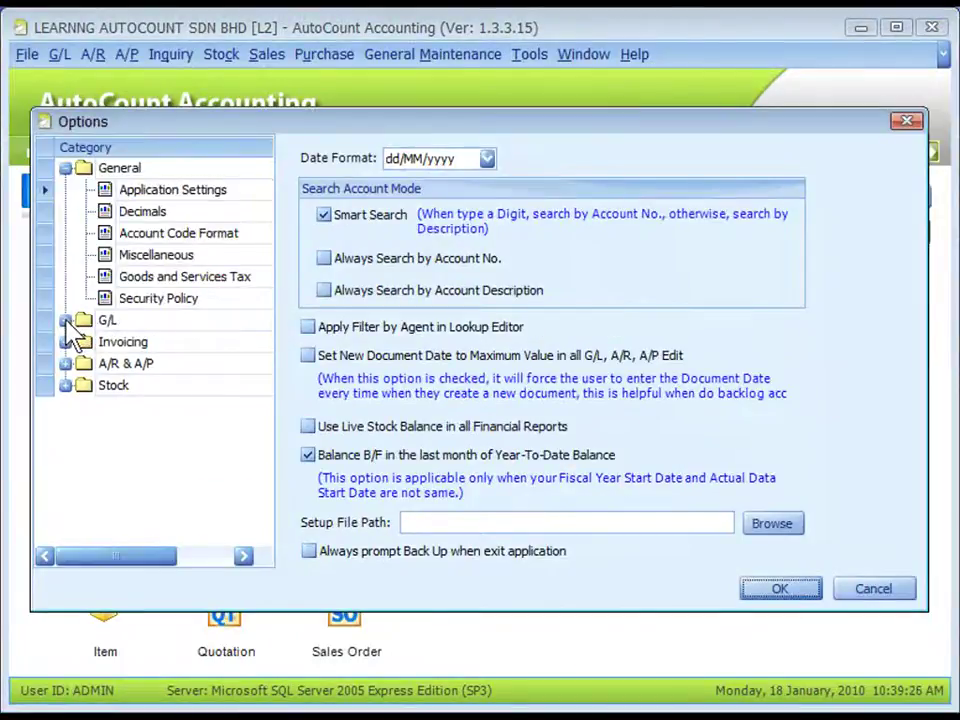
left_click(64, 320)
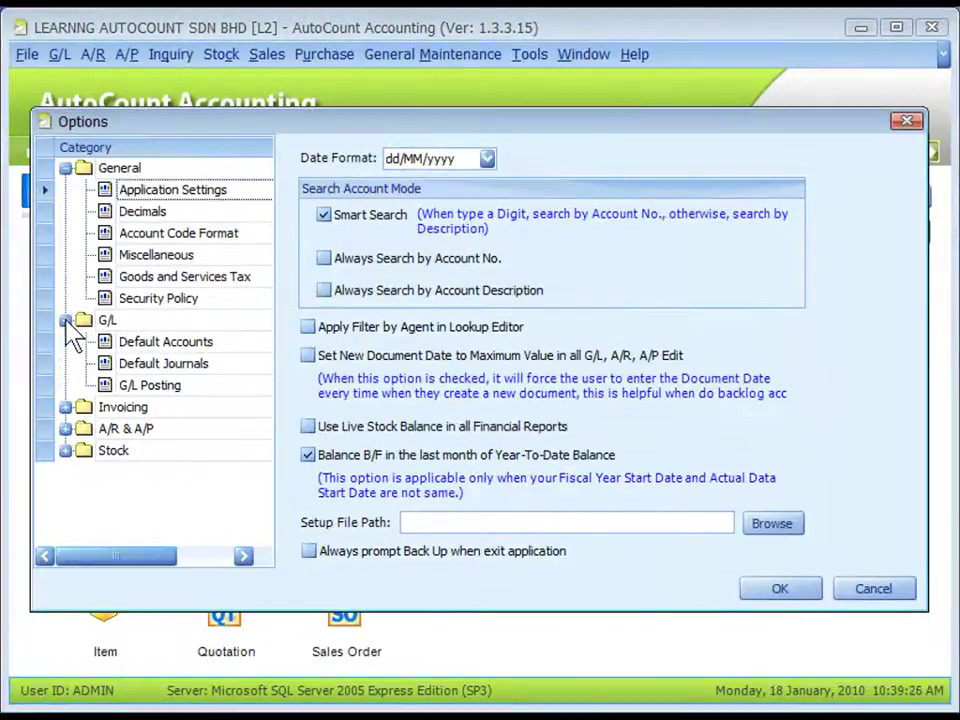
left_click(140, 343)
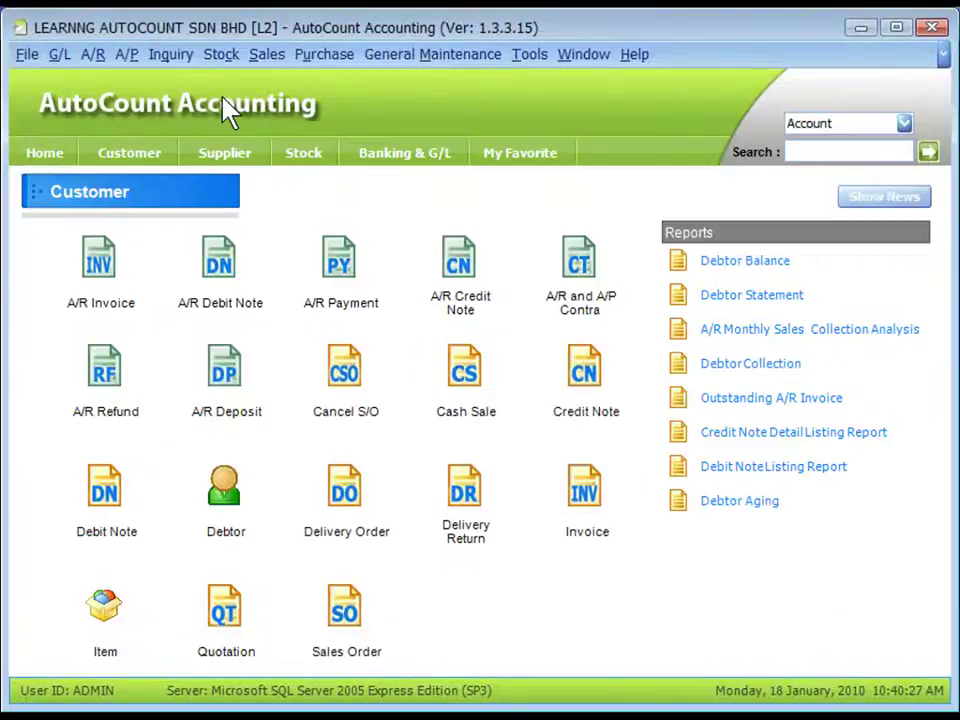
Open Stock Group Maintenance and bring up the PHONE stock group for editing to view its account codes
left_click(222, 56)
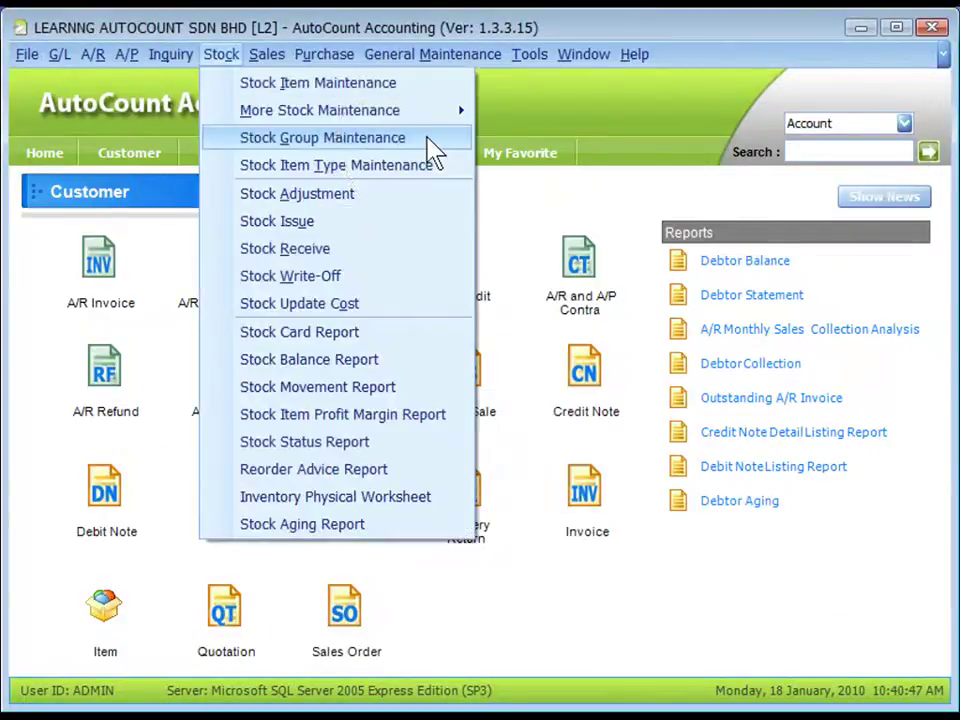
left_click(432, 150)
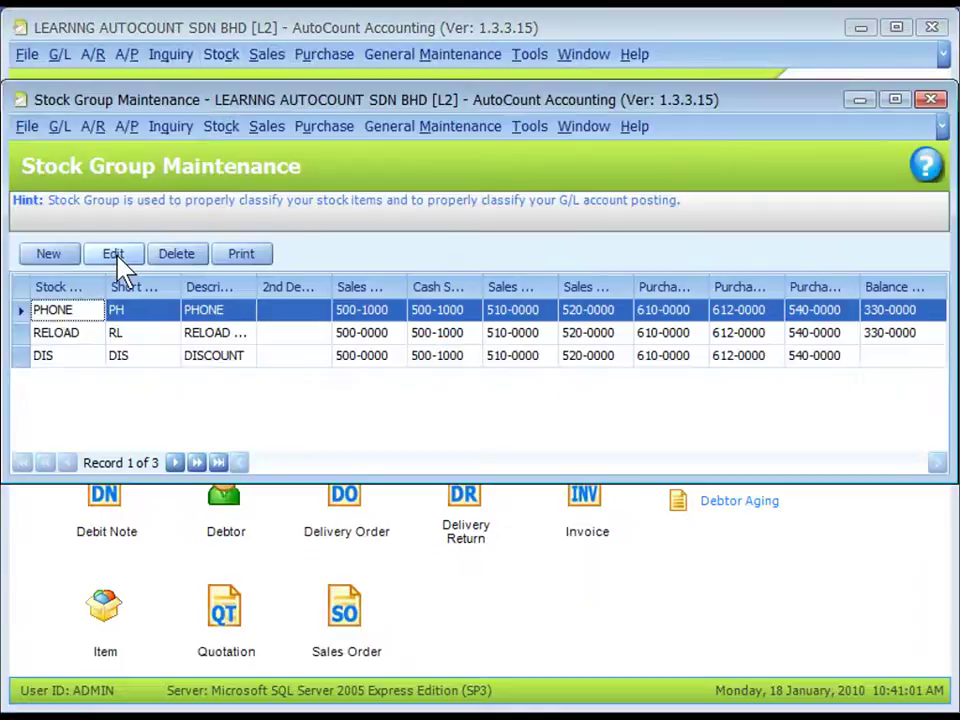
left_click(113, 254)
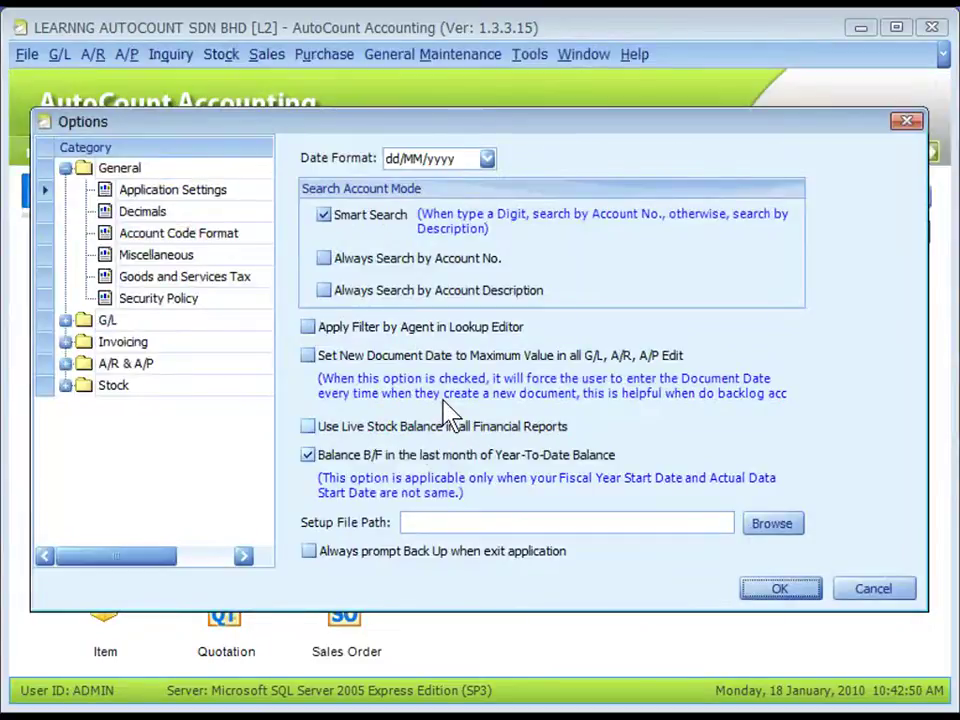
View the Customize Invoicing options and the general Application Settings in the program options
left_click(65, 341)
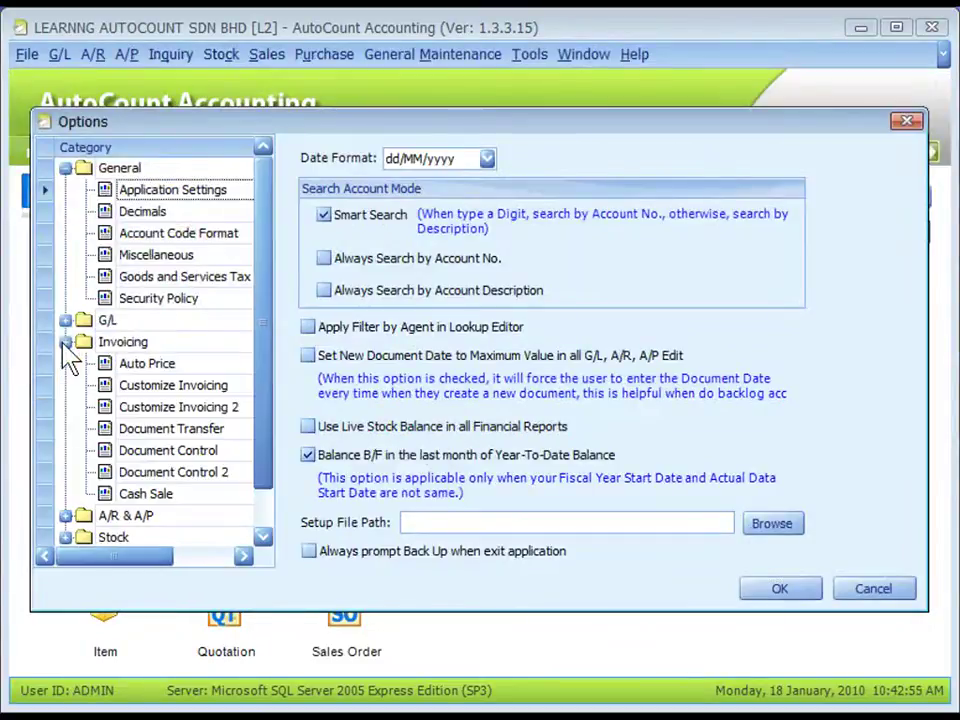
left_click(140, 387)
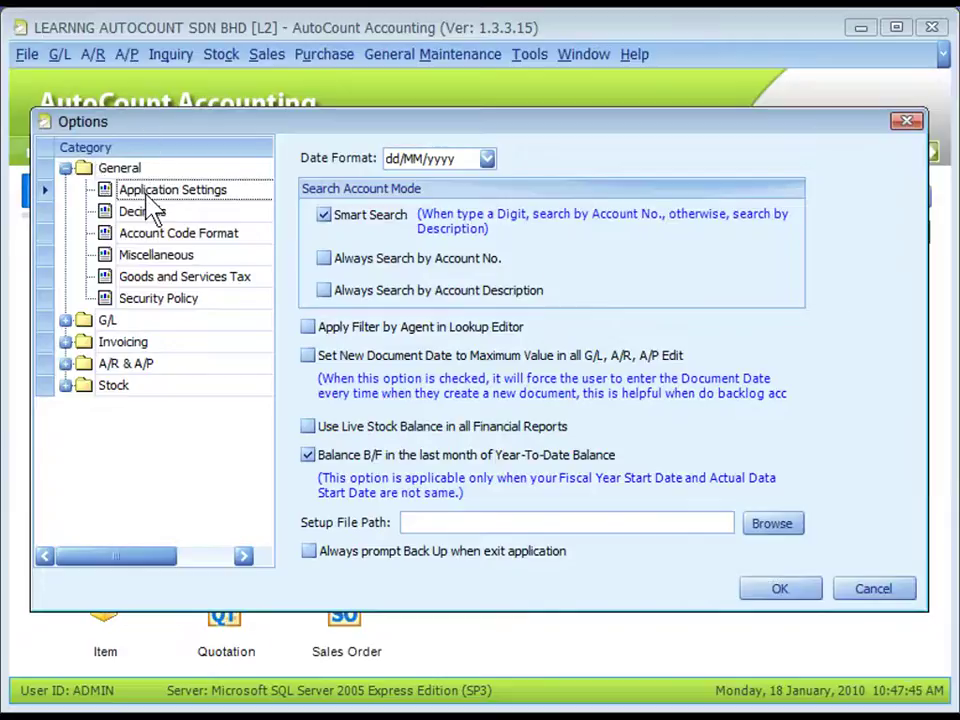
left_click(147, 196)
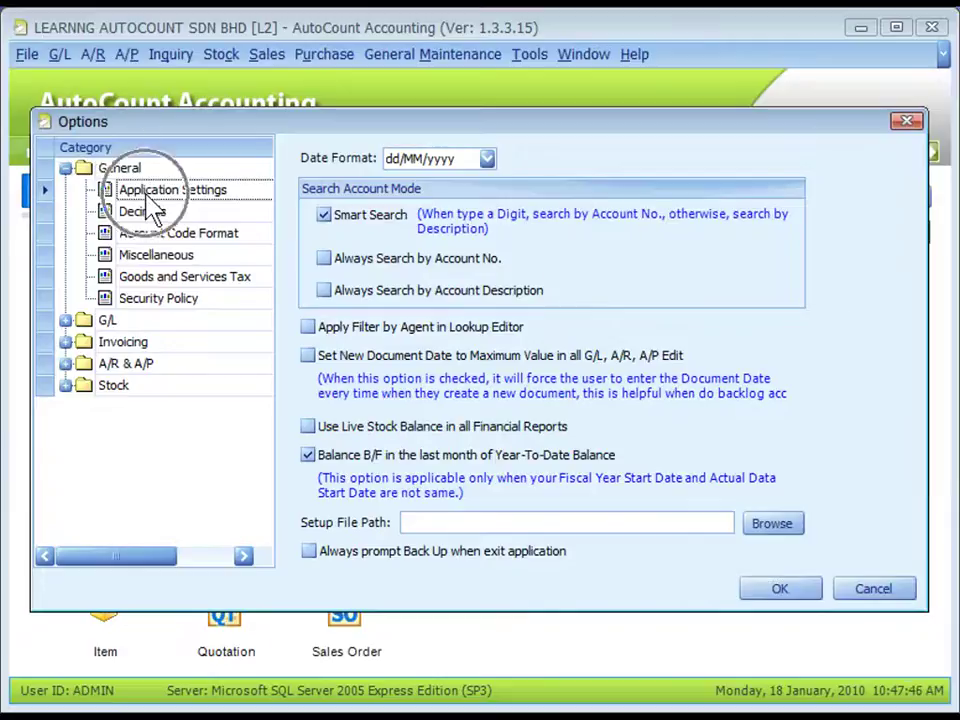
left_click(360, 440)
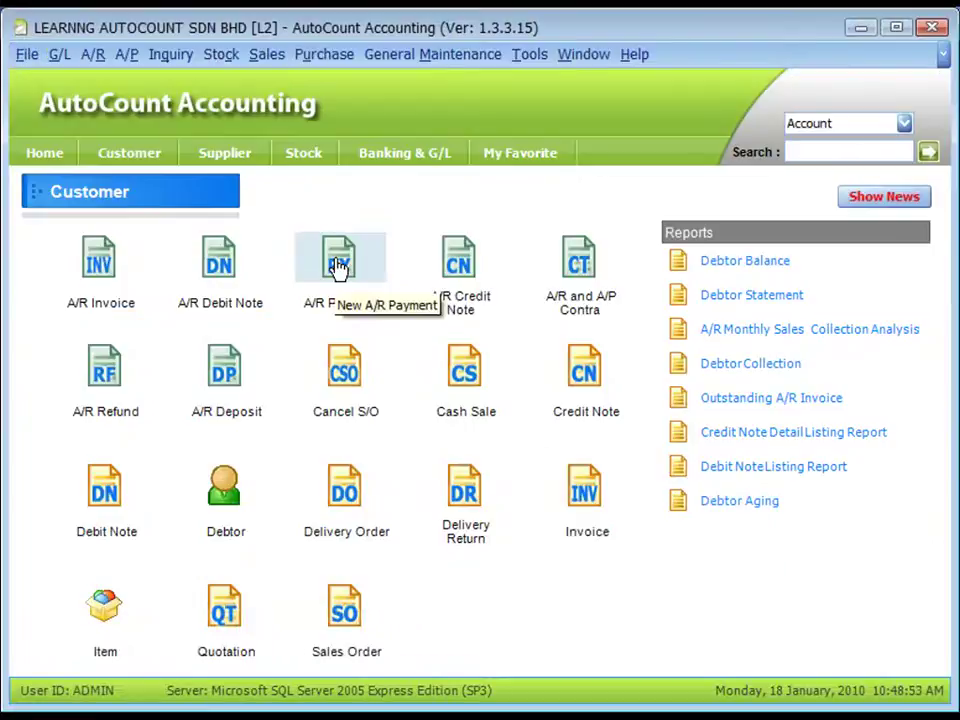
Through Debtor Maintenance, open the CARE PHONE SDN BHD account for editing and show its Account Group choices
left_click(93, 54)
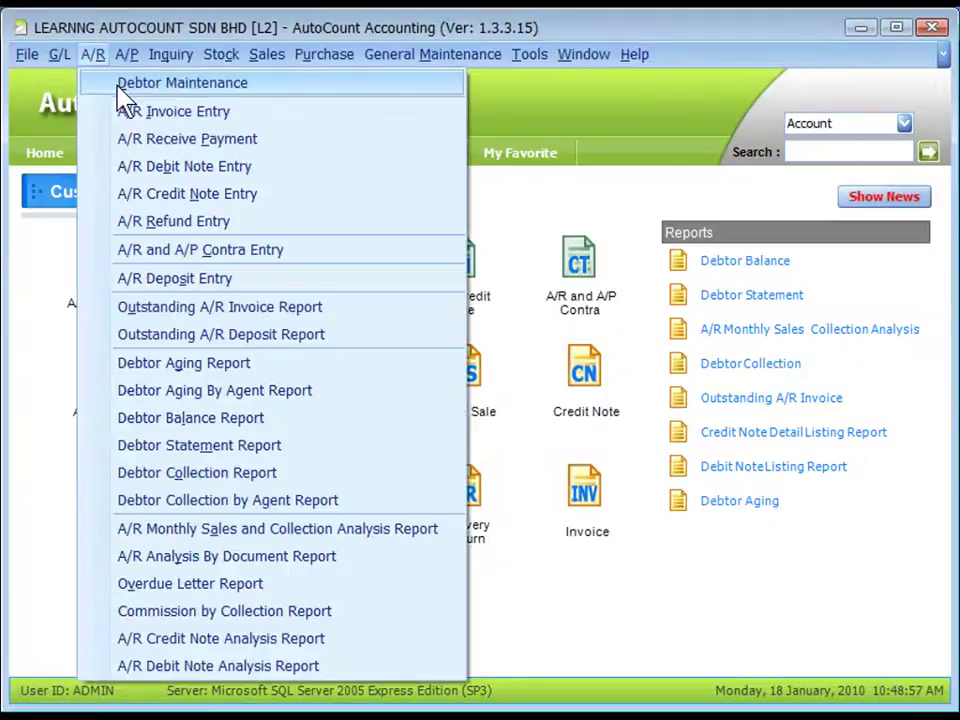
mouse_move(124, 60)
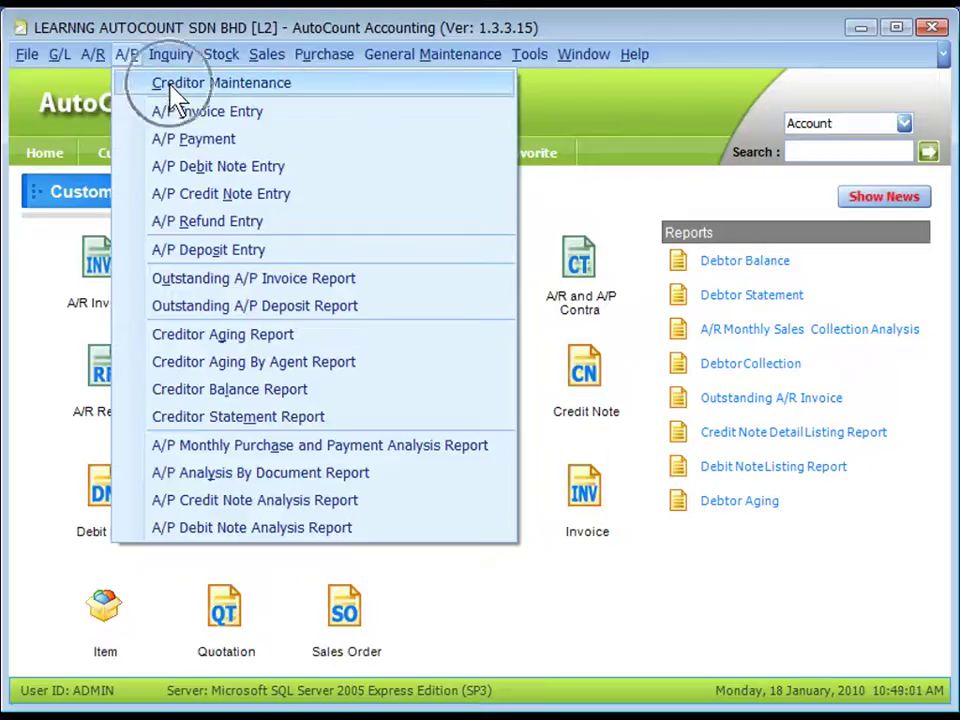
mouse_move(93, 58)
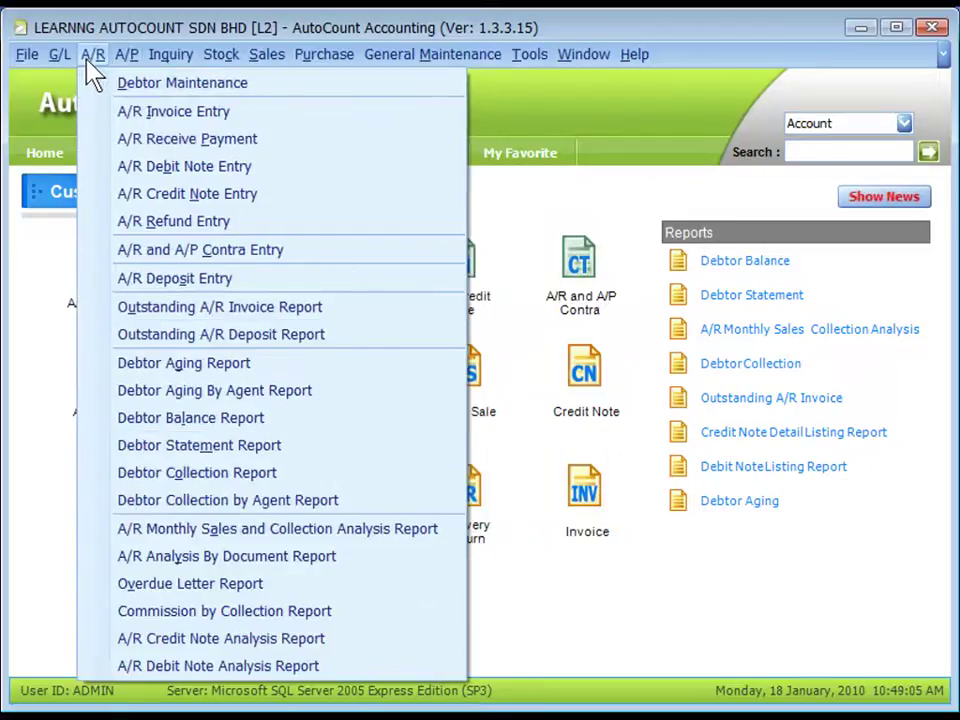
left_click(103, 82)
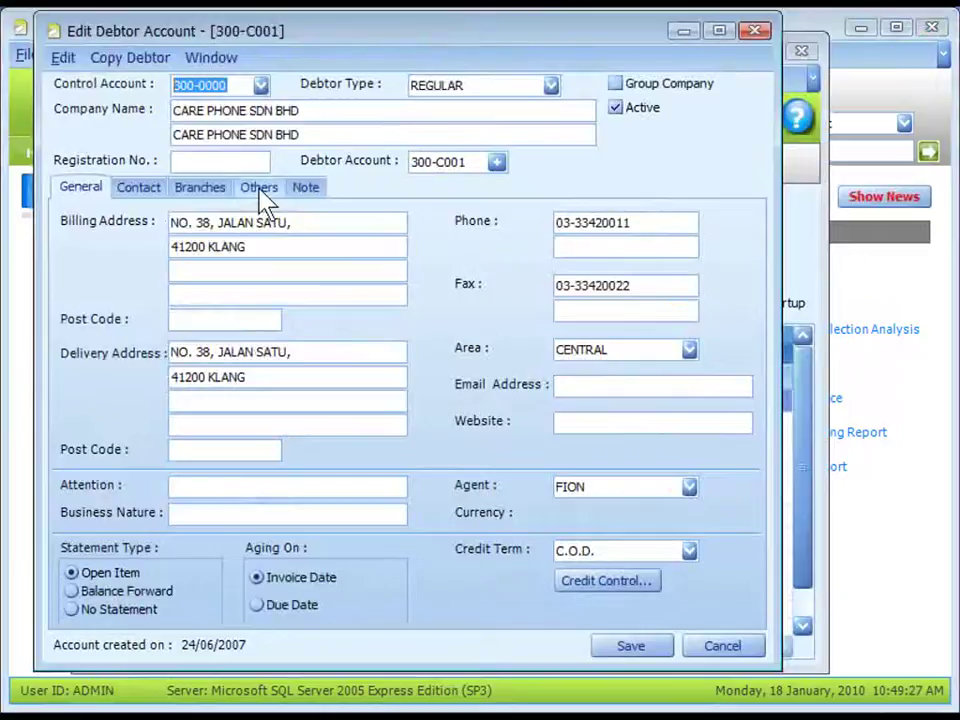
left_click(261, 191)
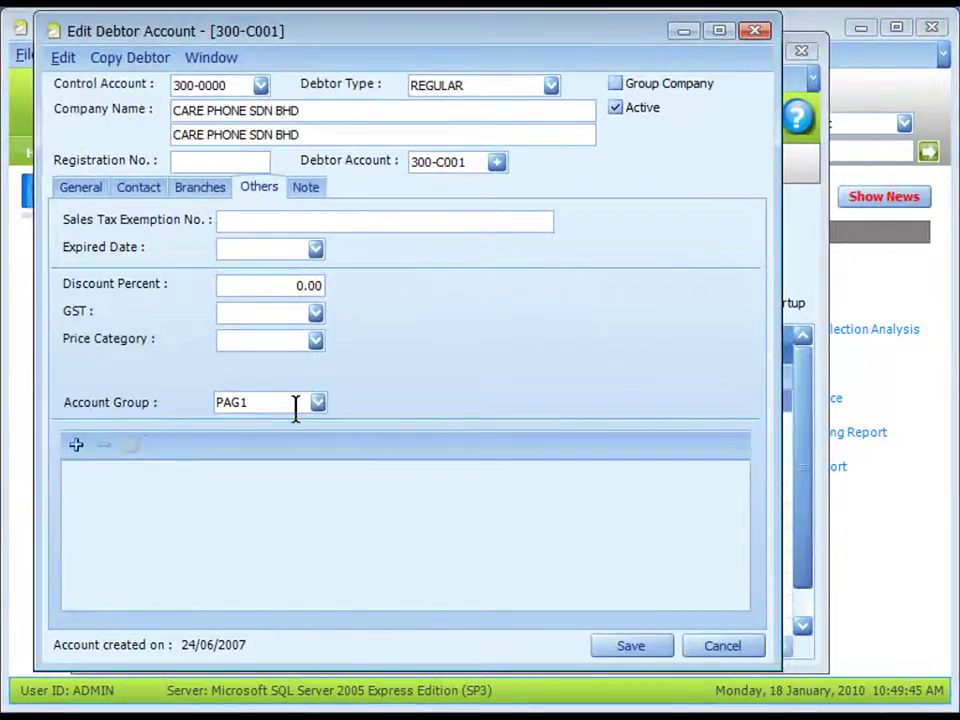
left_click(318, 402)
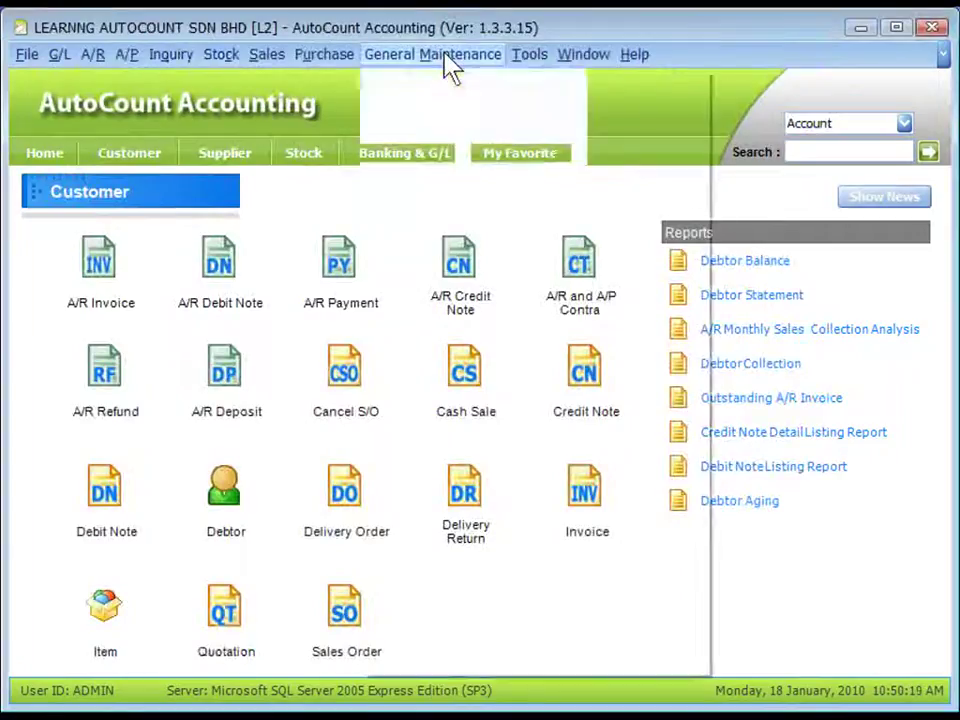
Open Posting Account Group maintenance and bring up the PAG1 entry to examine its sales and purchase account codes
left_click(446, 56)
left_click(591, 526)
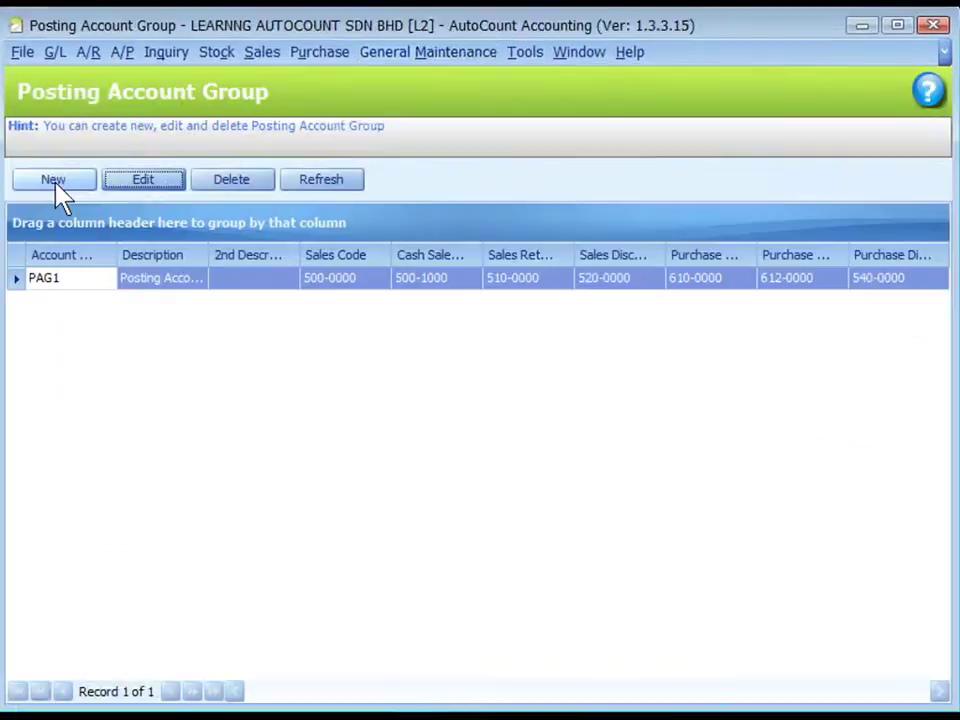
left_click(57, 190)
left_click(141, 190)
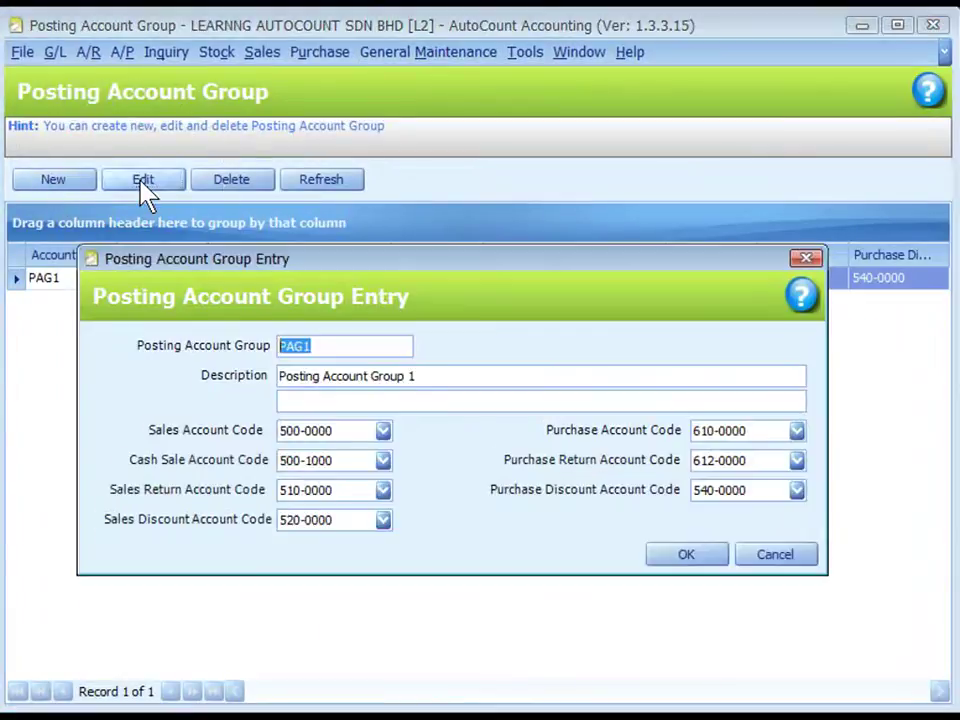
left_click(360, 345)
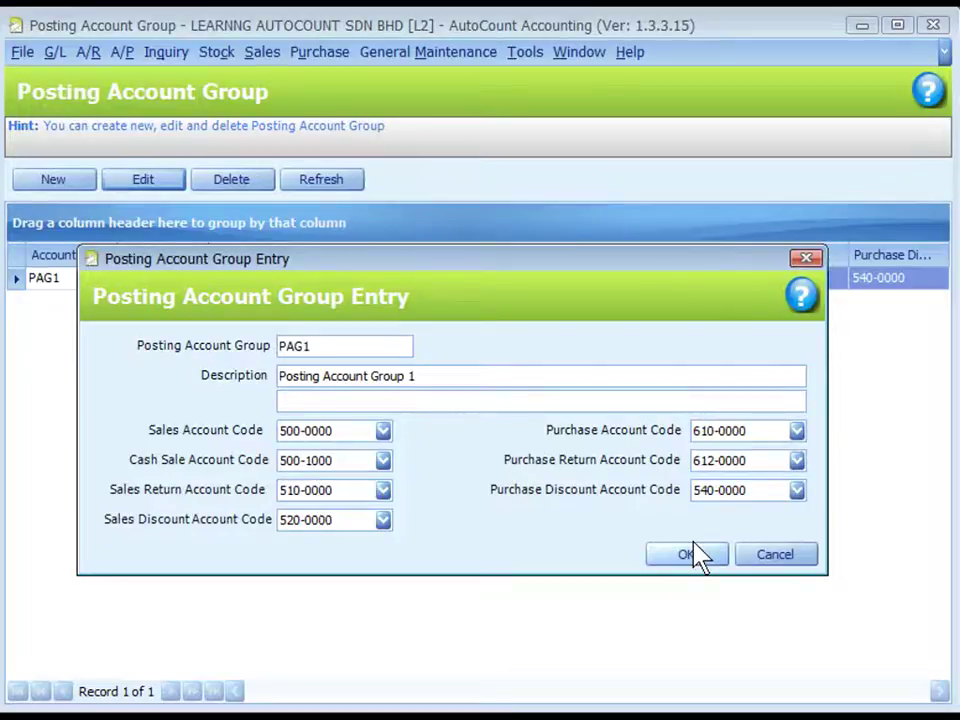
left_click(407, 482)
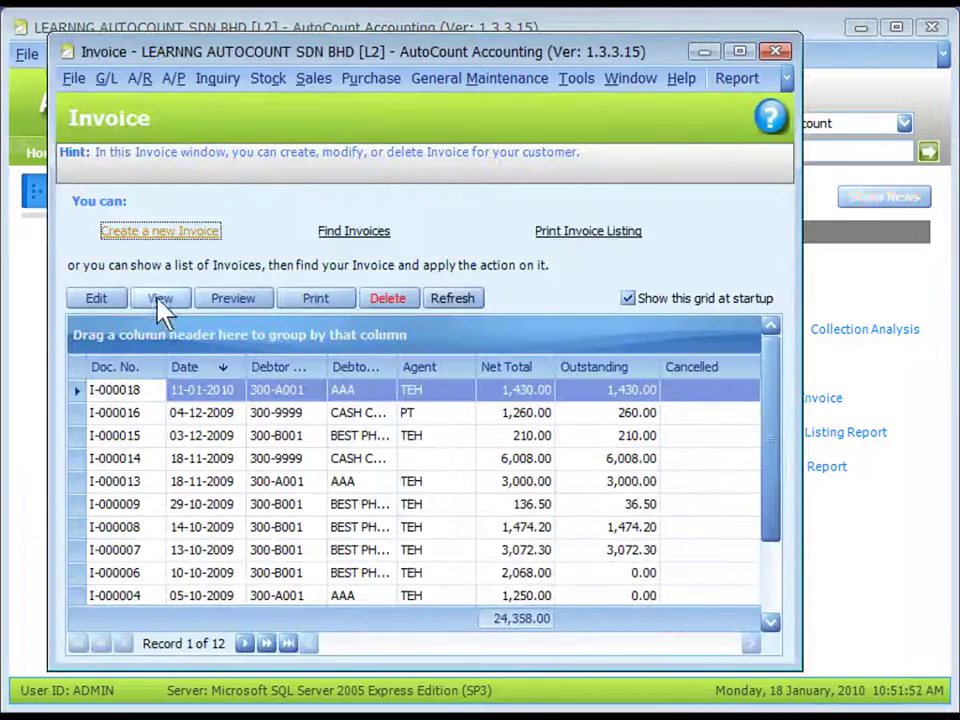
In a new invoice, add the Acc. No. column after Description in the detail grid and best-fit all columns
left_click(156, 300)
right_click(368, 310)
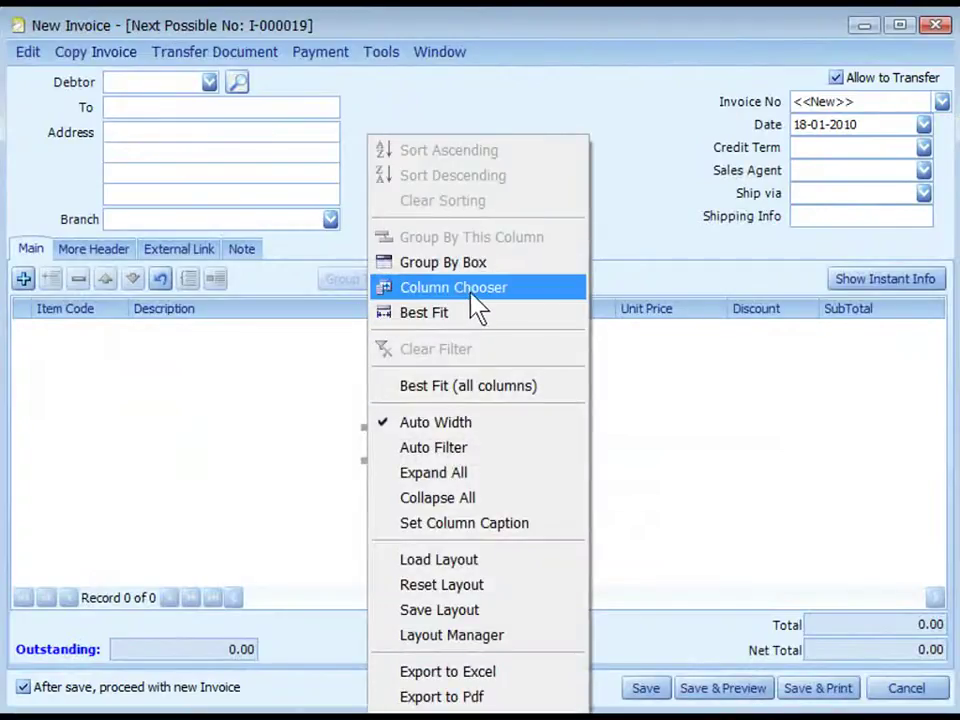
left_click(535, 290)
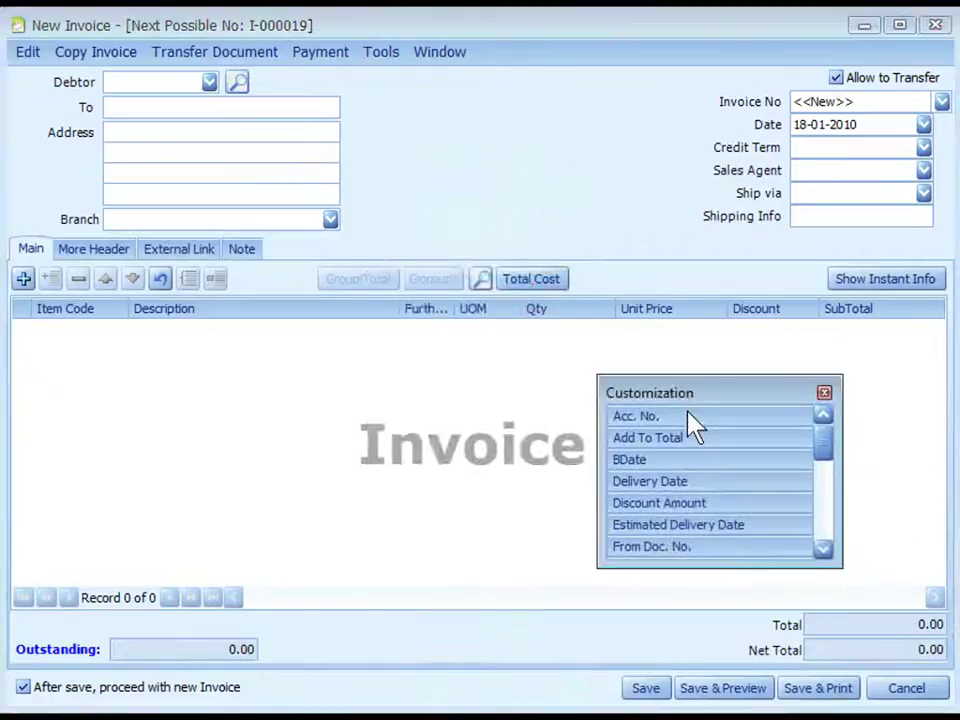
left_click_drag(690, 418, 386, 323)
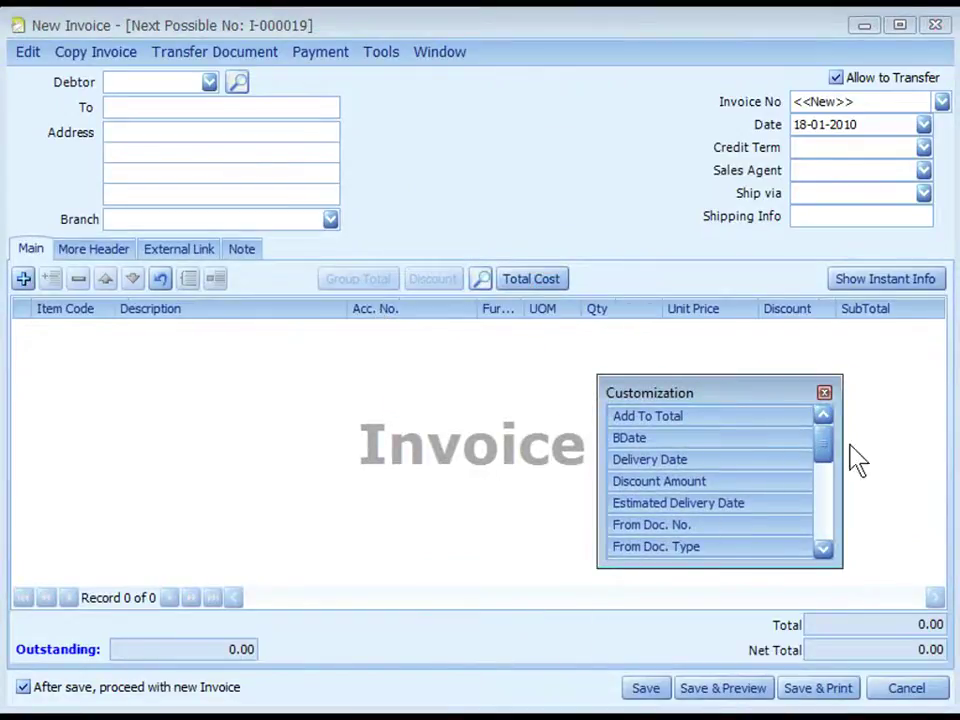
left_click(824, 392)
right_click(423, 312)
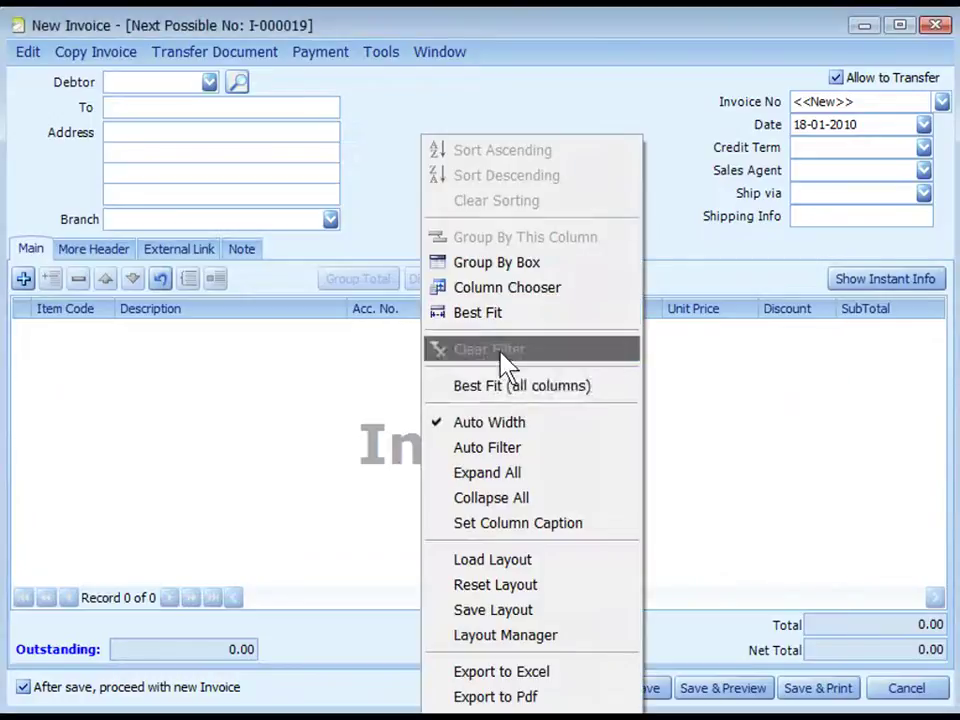
left_click(533, 387)
Add a detail line for item N95 to the invoice and open the line's Acc. No. choices
left_click(23, 279)
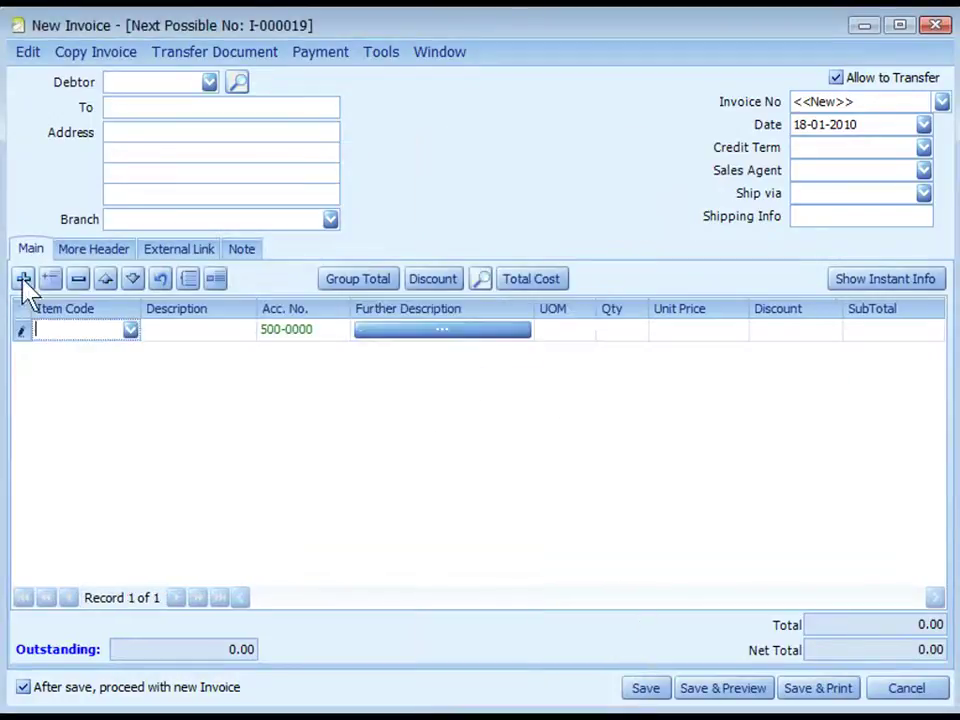
left_click(131, 331)
left_click(113, 392)
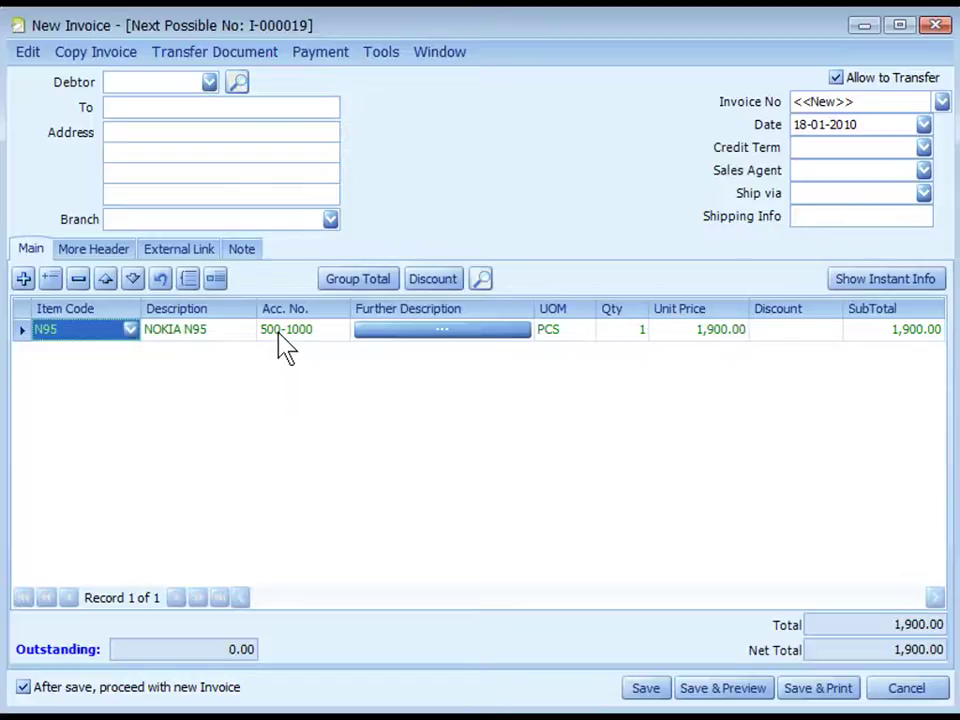
left_click(336, 333)
left_click(340, 330)
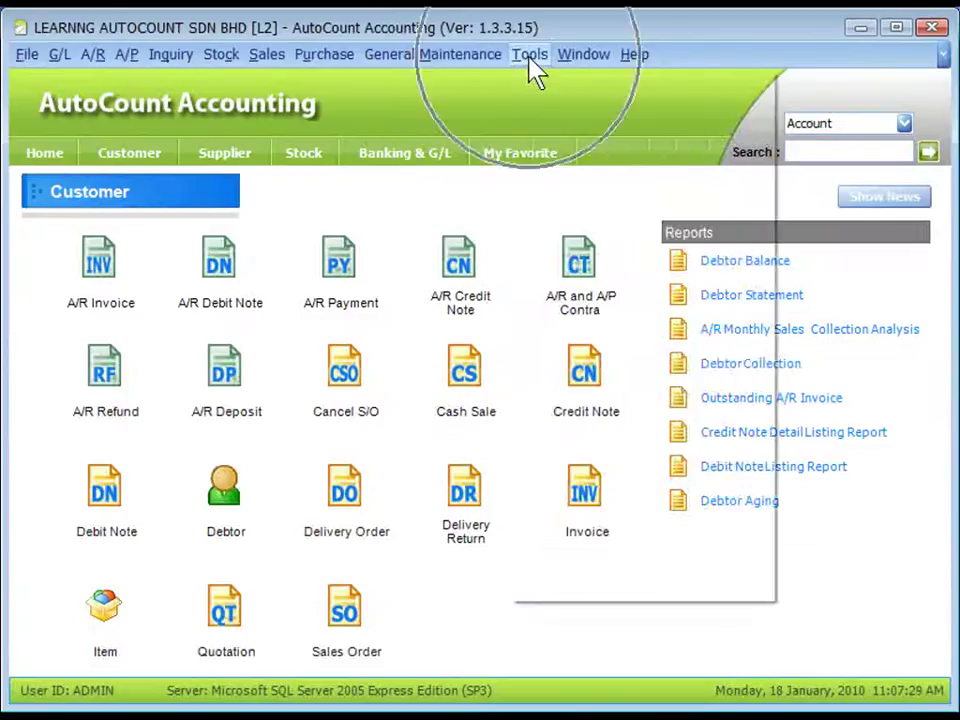
Open the G/L Posting options and examine the posting option choices for A/R Invoice, D/N and C/N
left_click(531, 62)
left_click(605, 568)
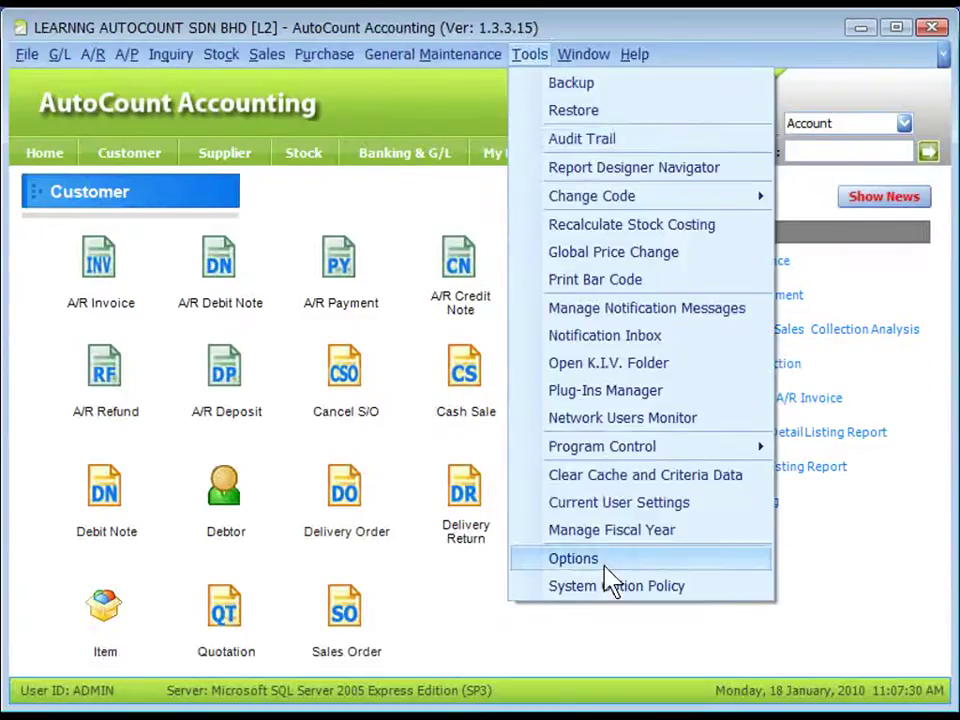
left_click(148, 386)
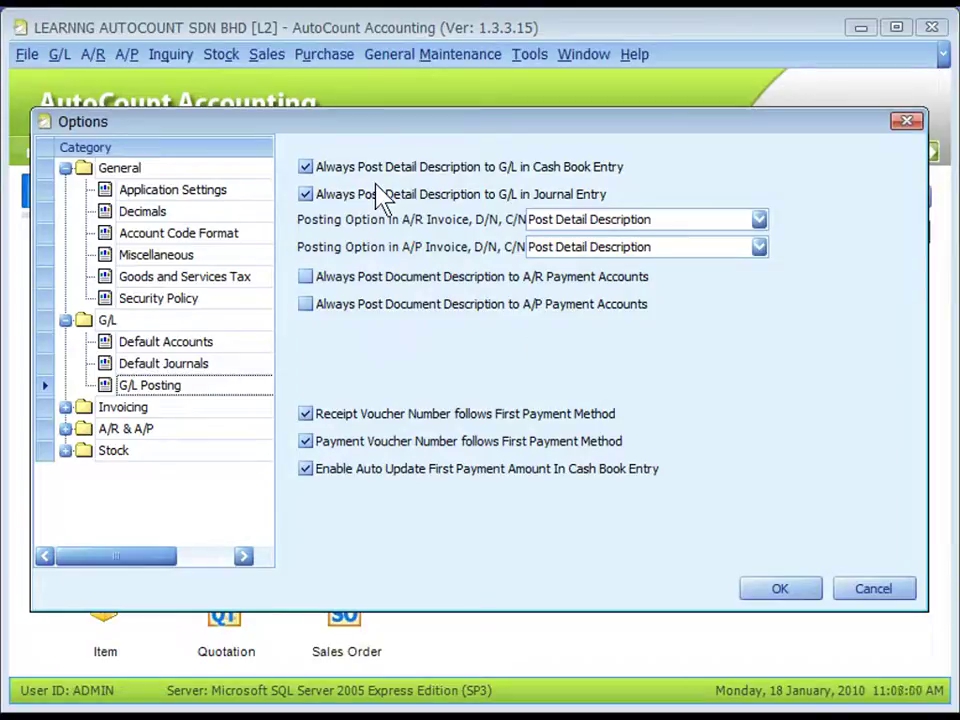
left_click(700, 219)
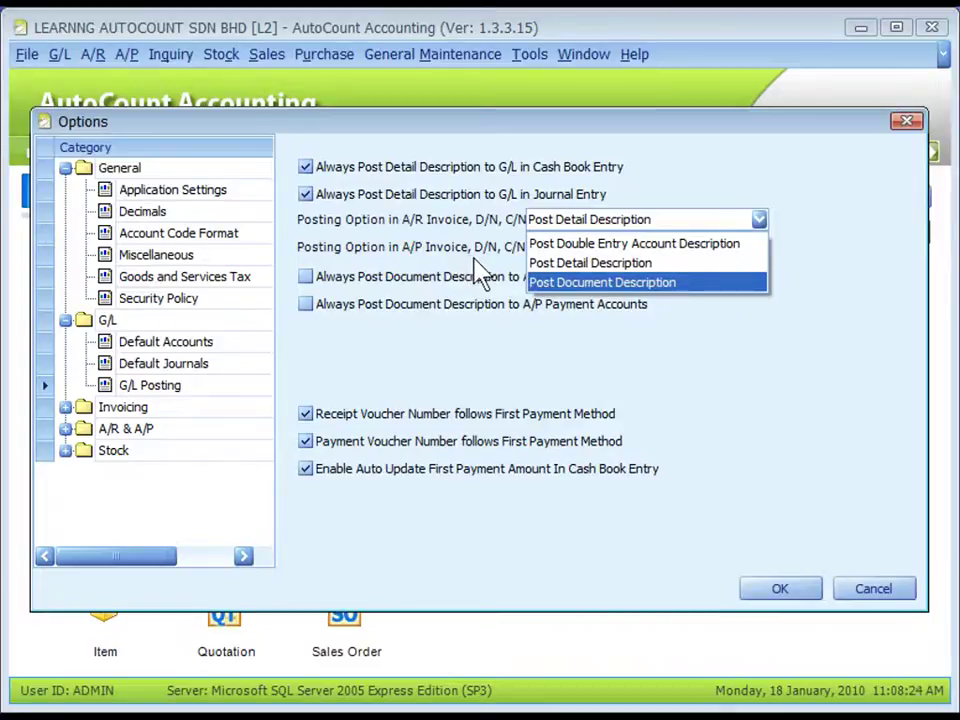
left_click(508, 271)
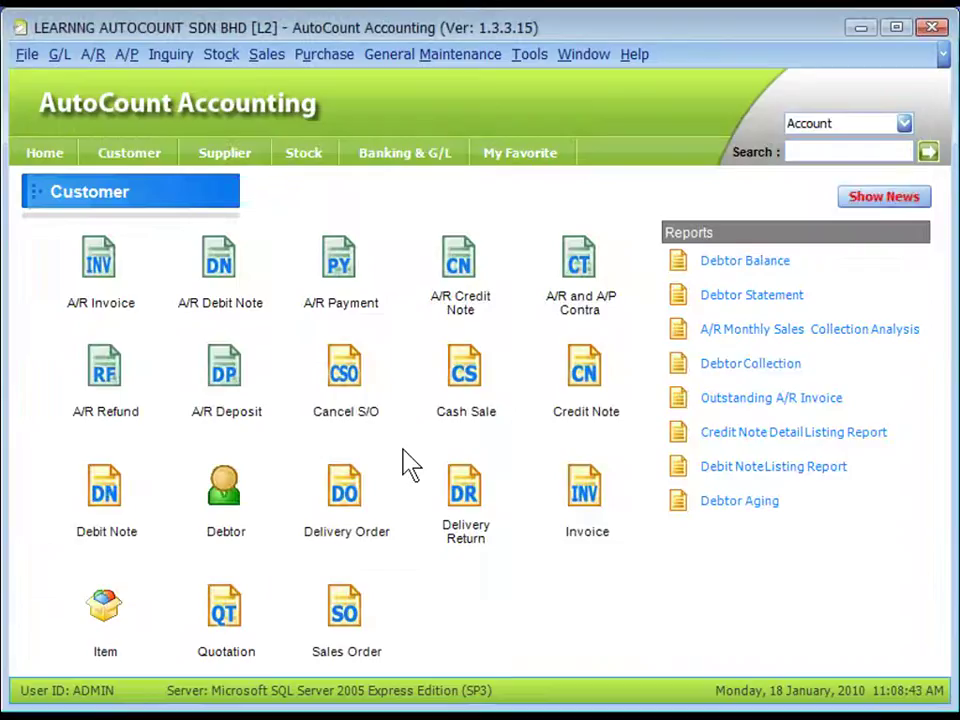